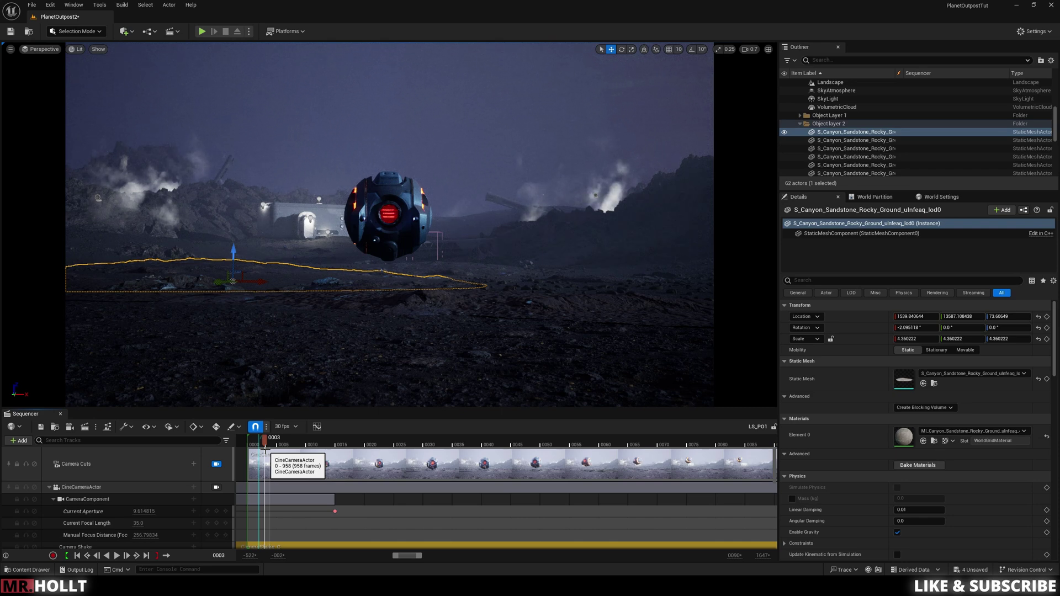
# Verify in the Plugins manager that the Movie Render Queue plugin is enabled
pyautogui.click(95, 426)
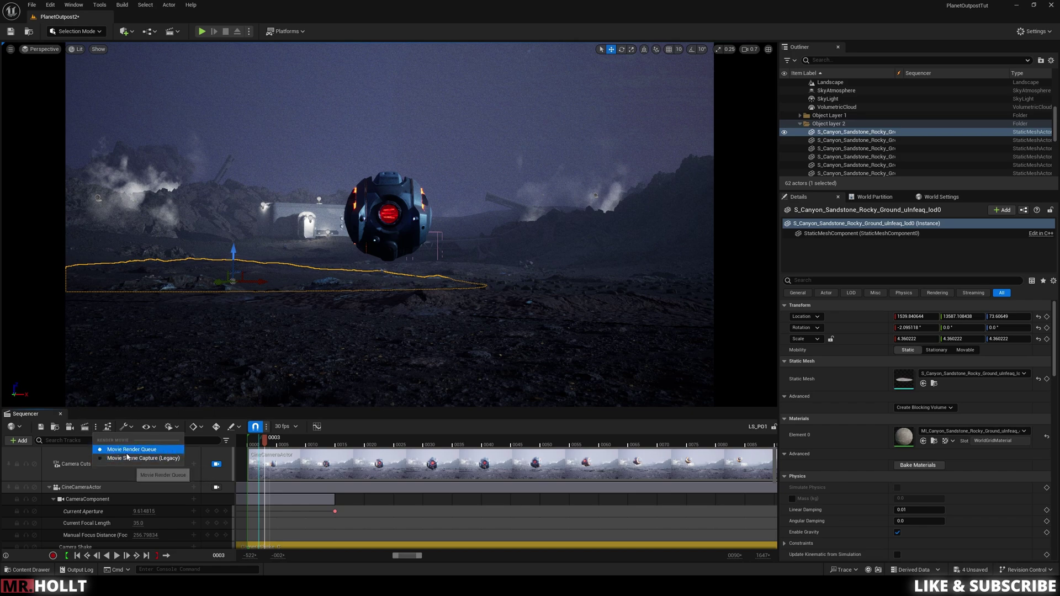
pyautogui.click(50, 4)
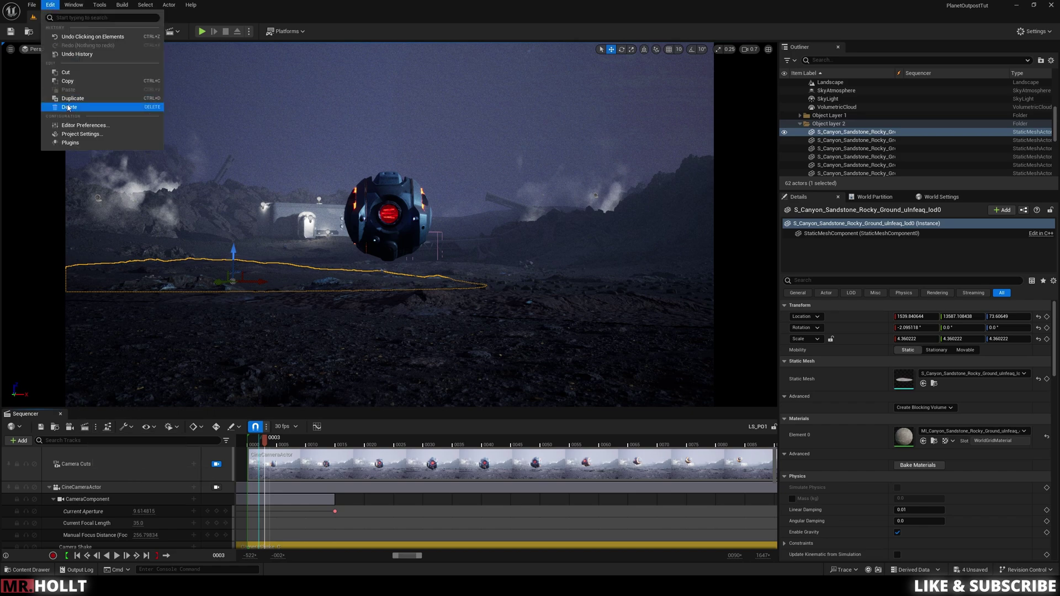
pyautogui.click(78, 143)
pyautogui.write('movie render')
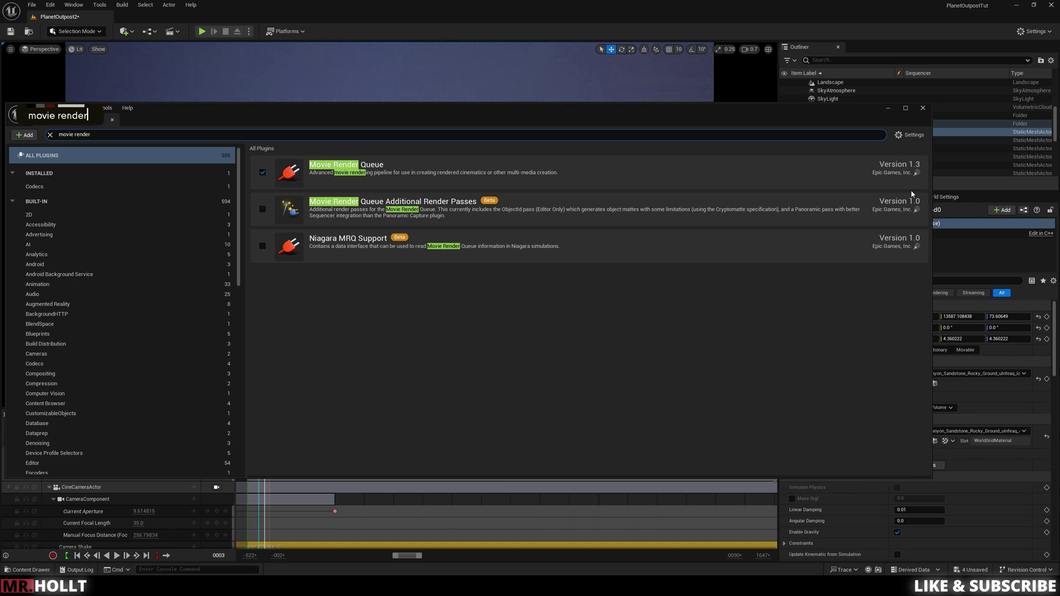
pyautogui.click(921, 110)
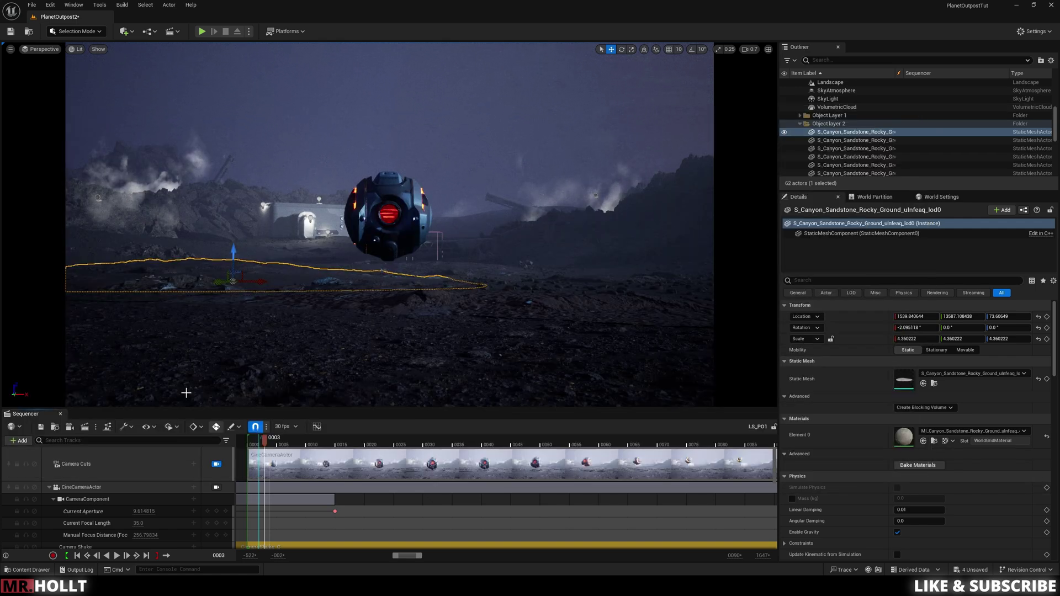
# Send the LS_PO1 sequence to the Movie Render Queue as a render job
pyautogui.click(109, 426)
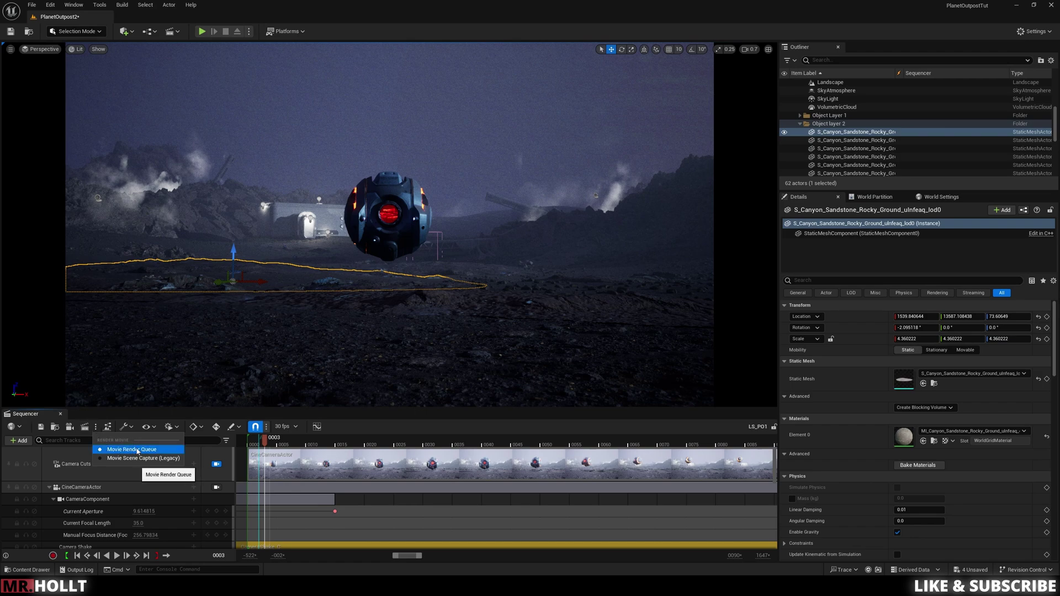
pyautogui.press('Escape')
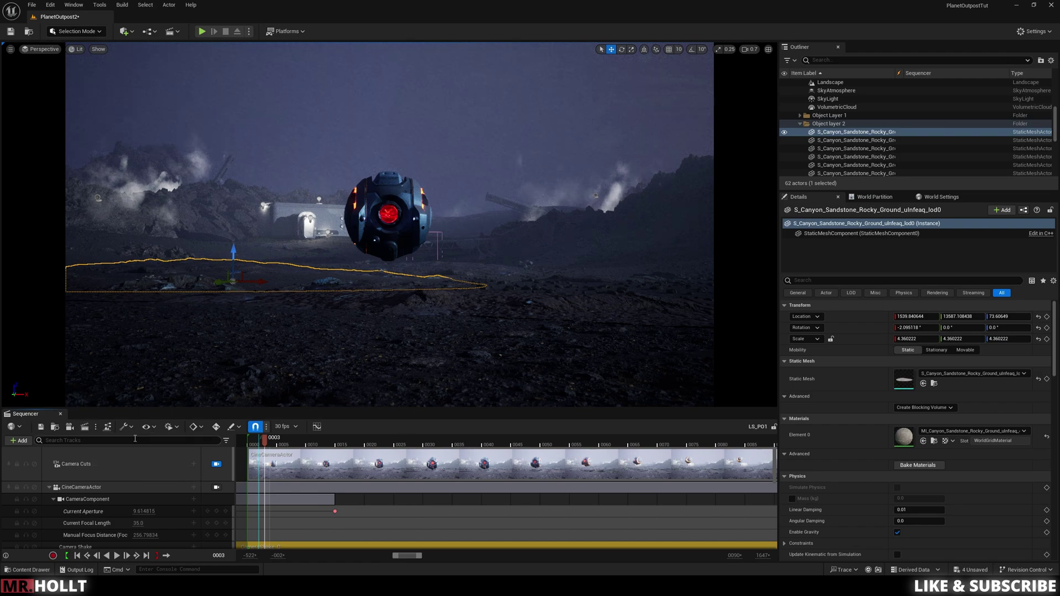
pyautogui.click(86, 429)
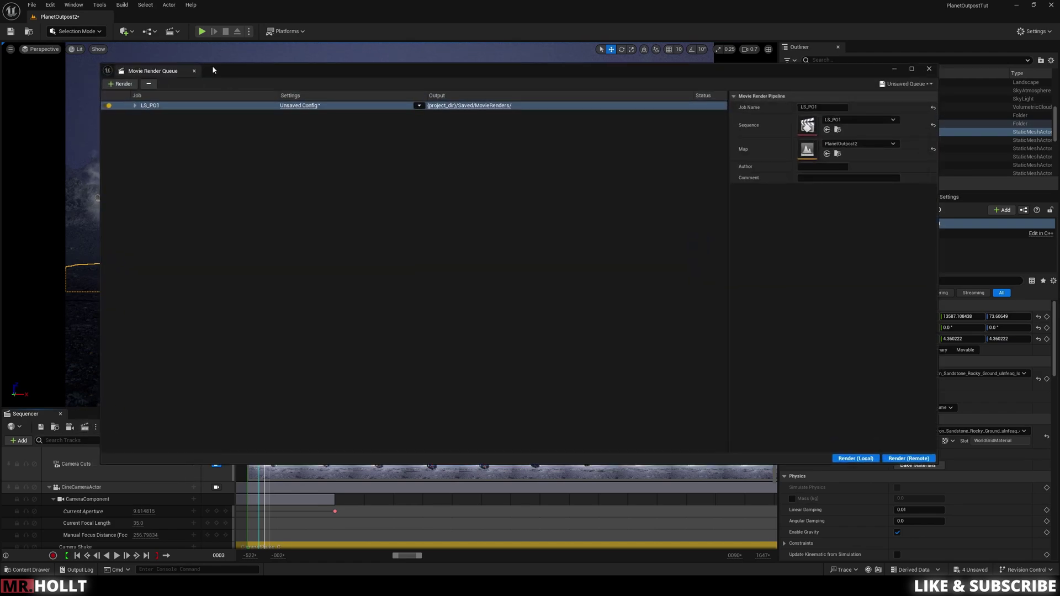
# Add Anti-aliasing, Console Variables and Game Overrides settings to the job's Unsaved Config
pyautogui.click(297, 106)
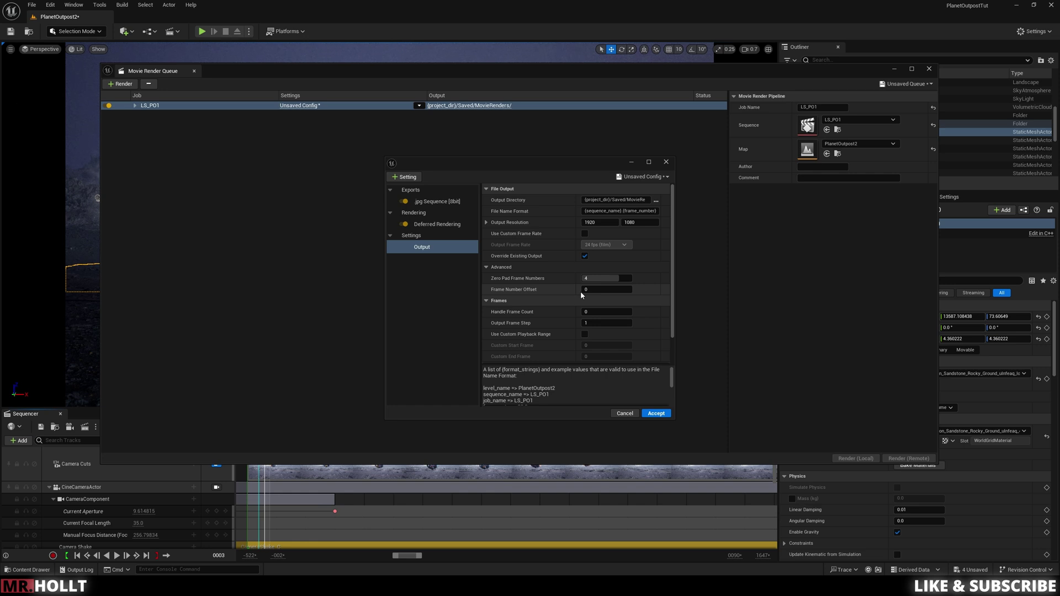
pyautogui.click(408, 177)
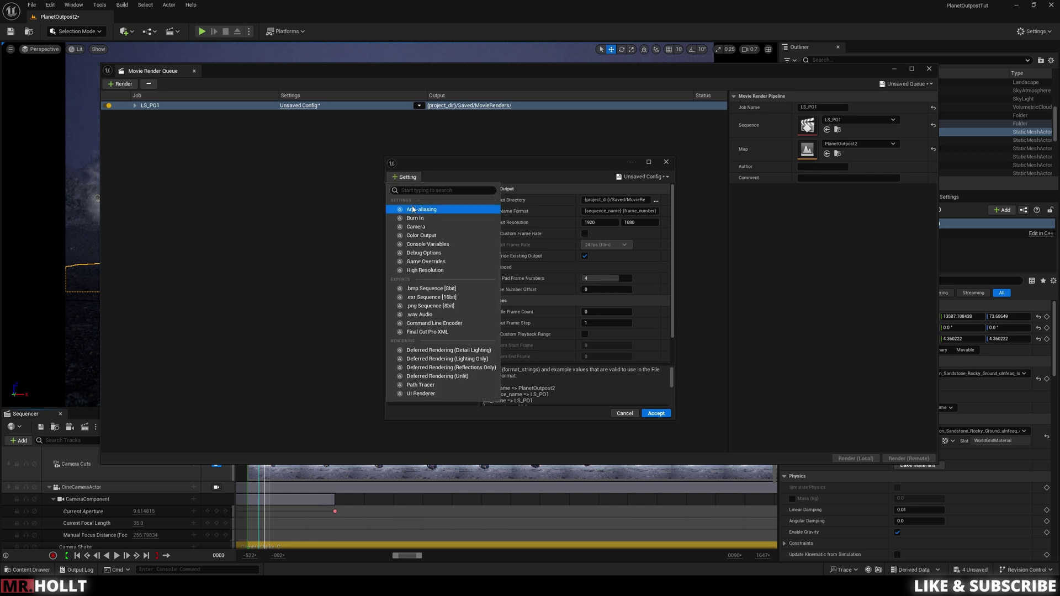
pyautogui.click(431, 211)
pyautogui.click(405, 177)
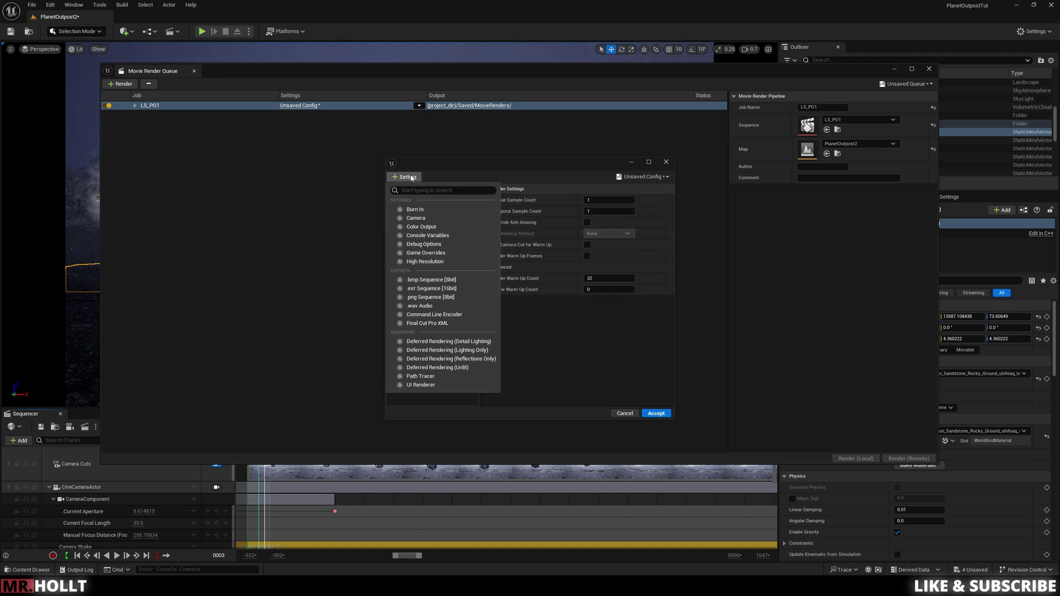
pyautogui.click(418, 237)
pyautogui.click(405, 177)
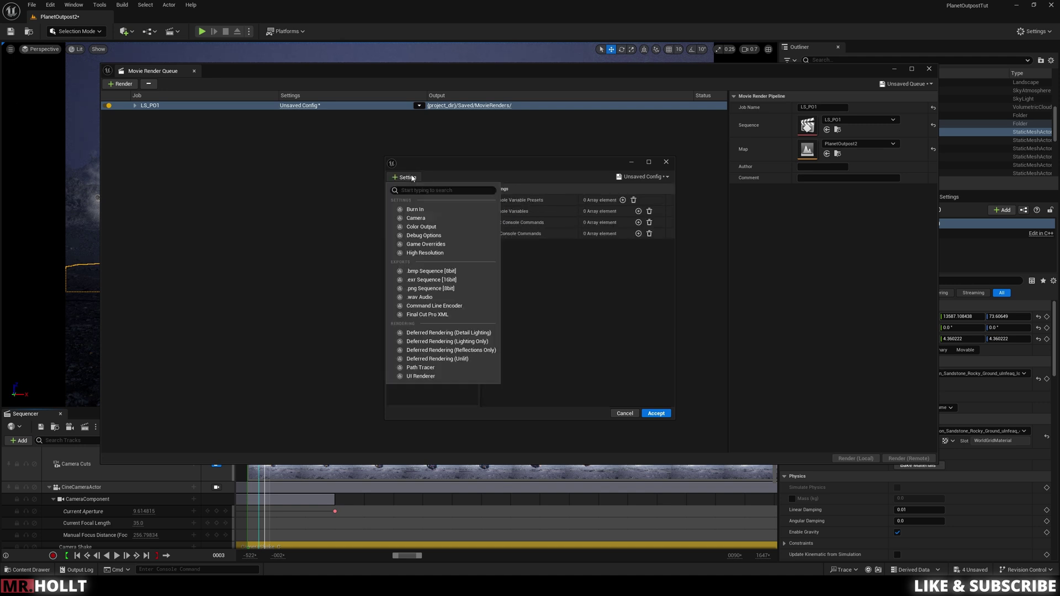
pyautogui.click(415, 245)
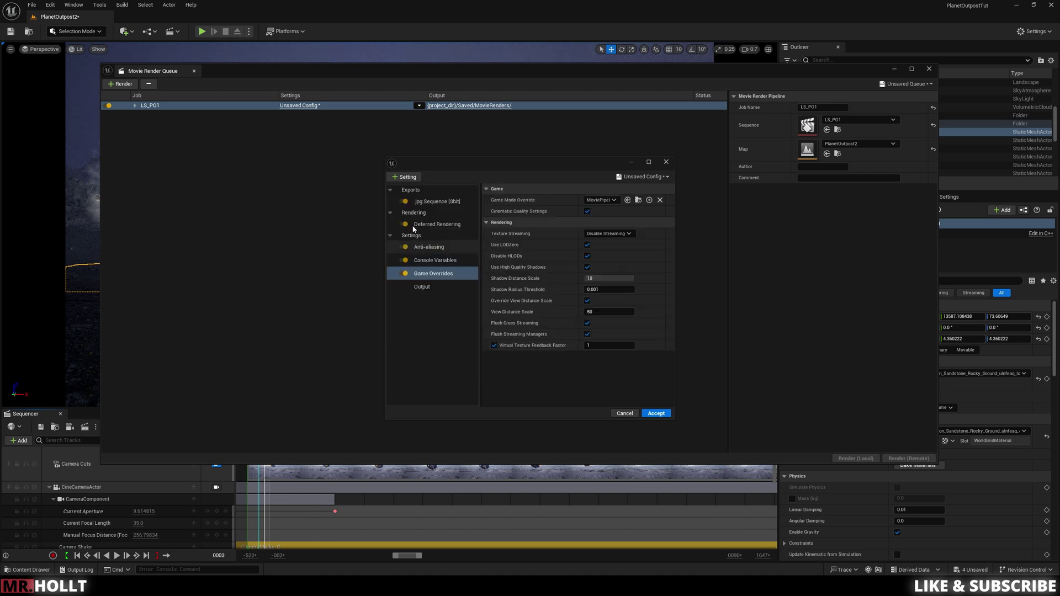
# Add a .exr Sequence [16bit] export and select the .jpg Sequence entry
pyautogui.click(405, 178)
pyautogui.click(420, 272)
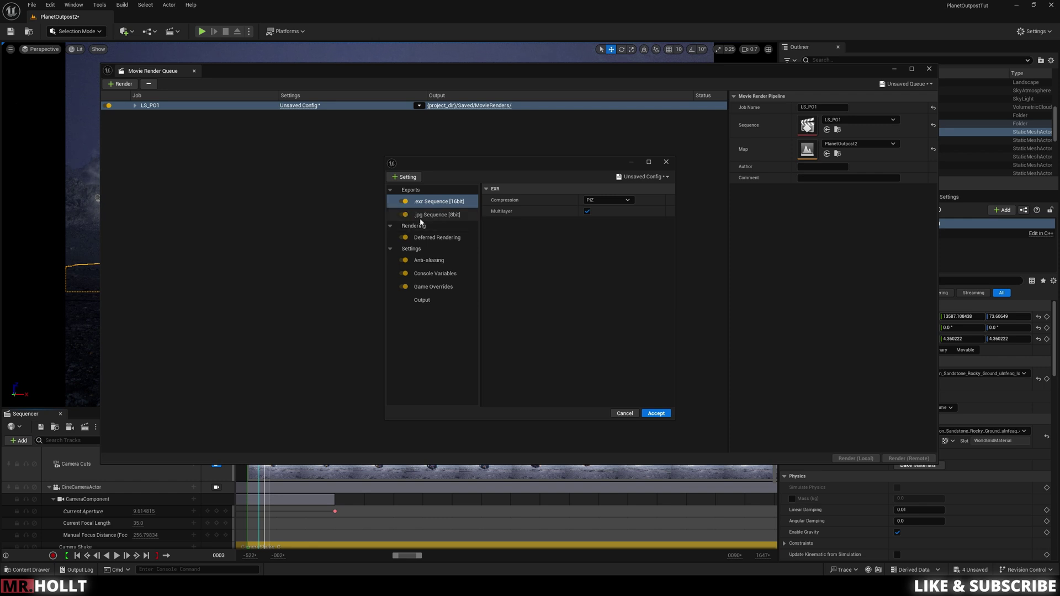
pyautogui.click(425, 217)
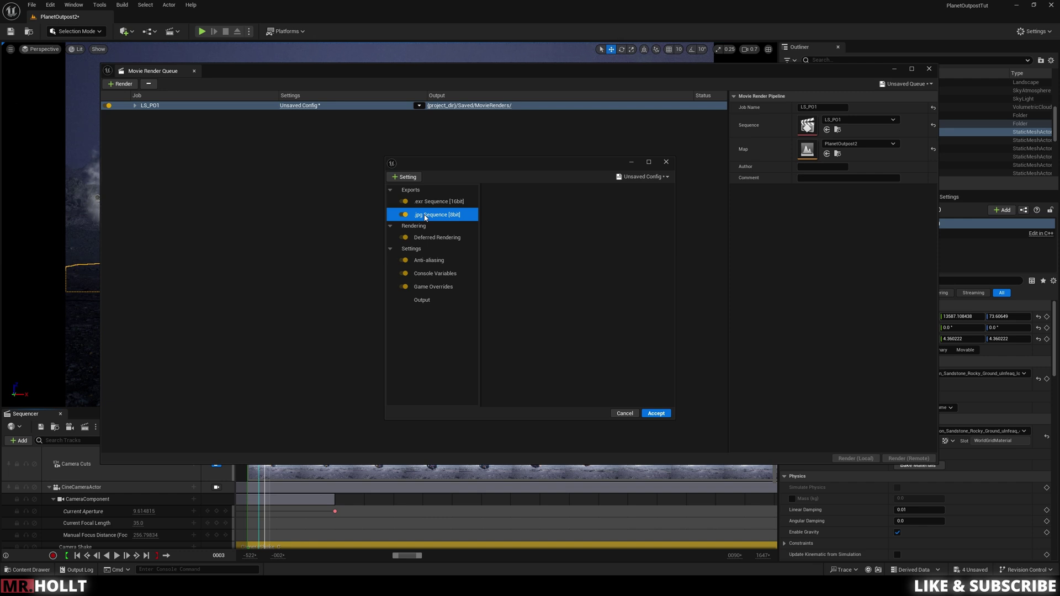
# Enable Override Anti Aliasing with Spatial and Temporal Sample Counts both set to 6
pyautogui.click(429, 260)
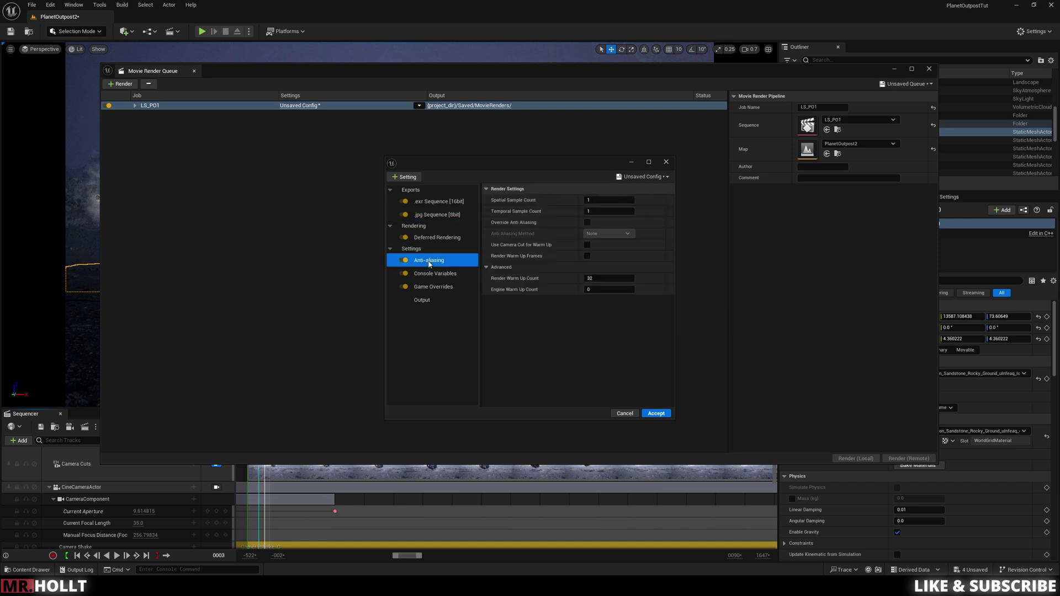
pyautogui.click(588, 199)
pyautogui.write('6')
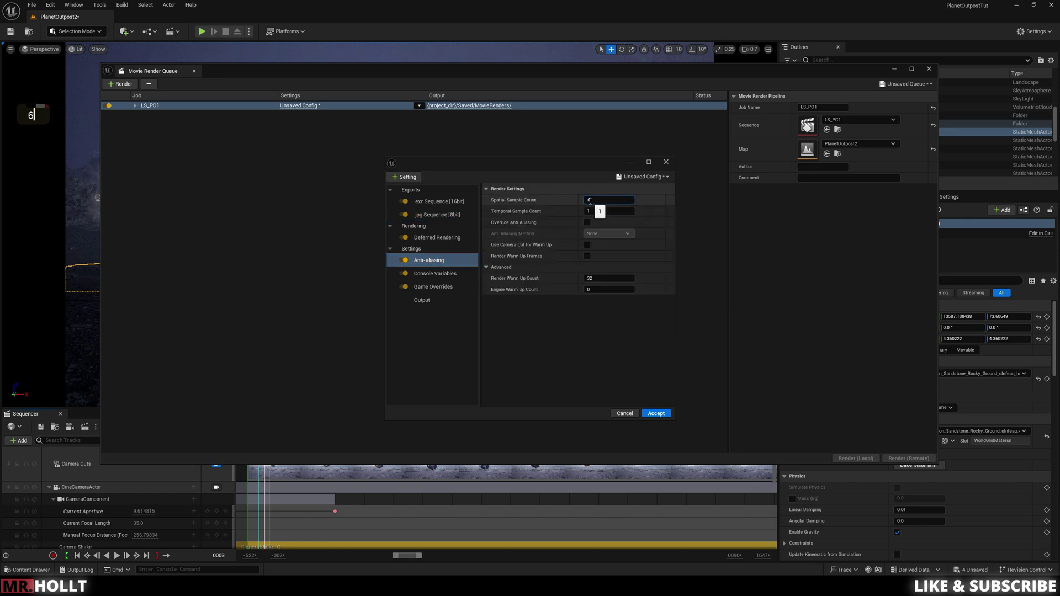
pyautogui.press('Return')
pyautogui.click(588, 210)
pyautogui.write('6')
pyautogui.click(587, 222)
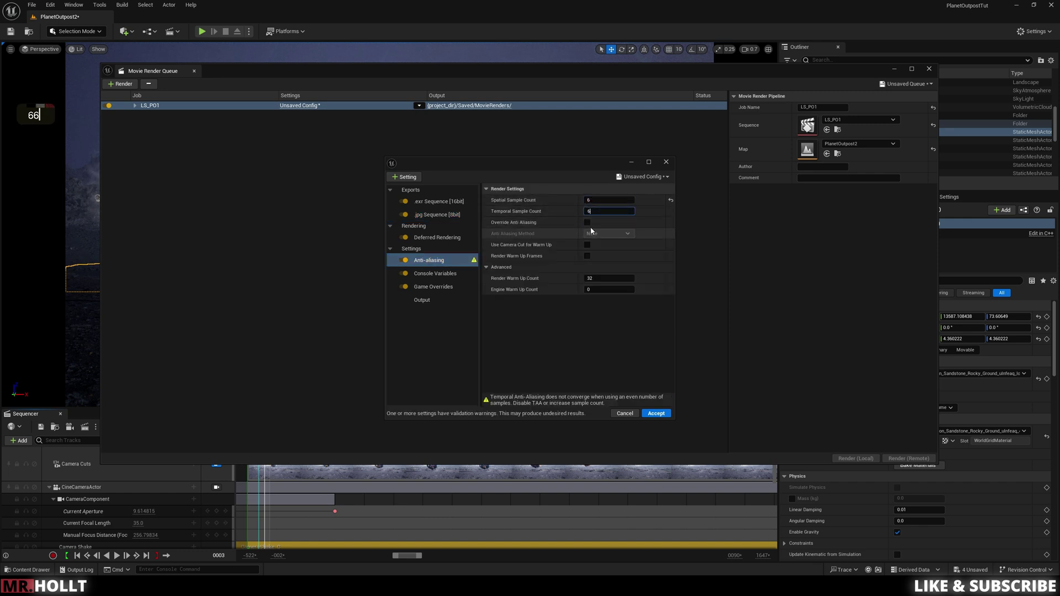
pyautogui.click(612, 209)
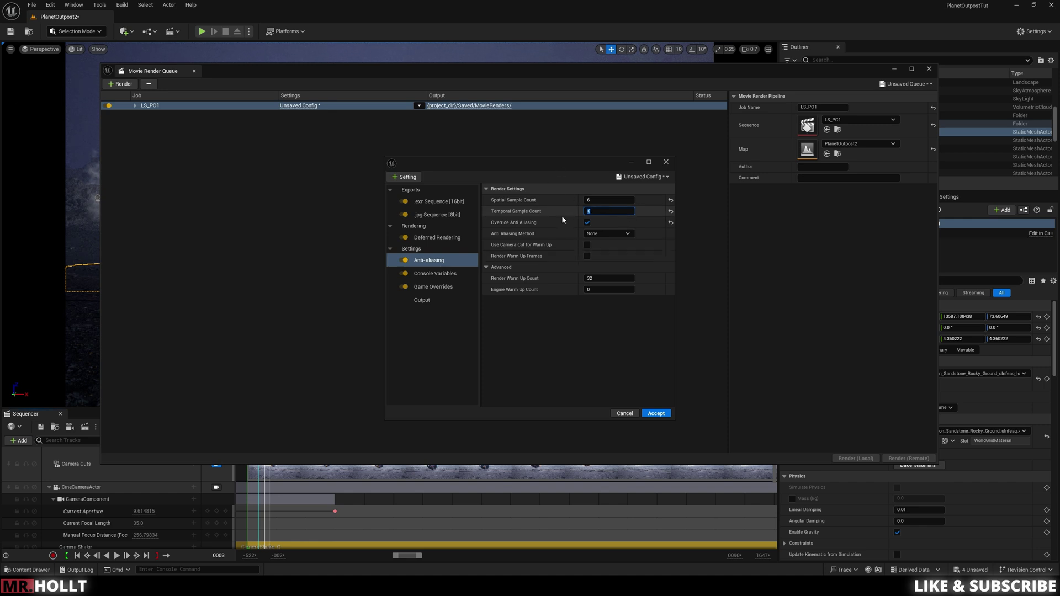
pyautogui.click(450, 274)
# Add an r.ScreenPercentage console variable with value 150
pyautogui.moveTo(524, 214)
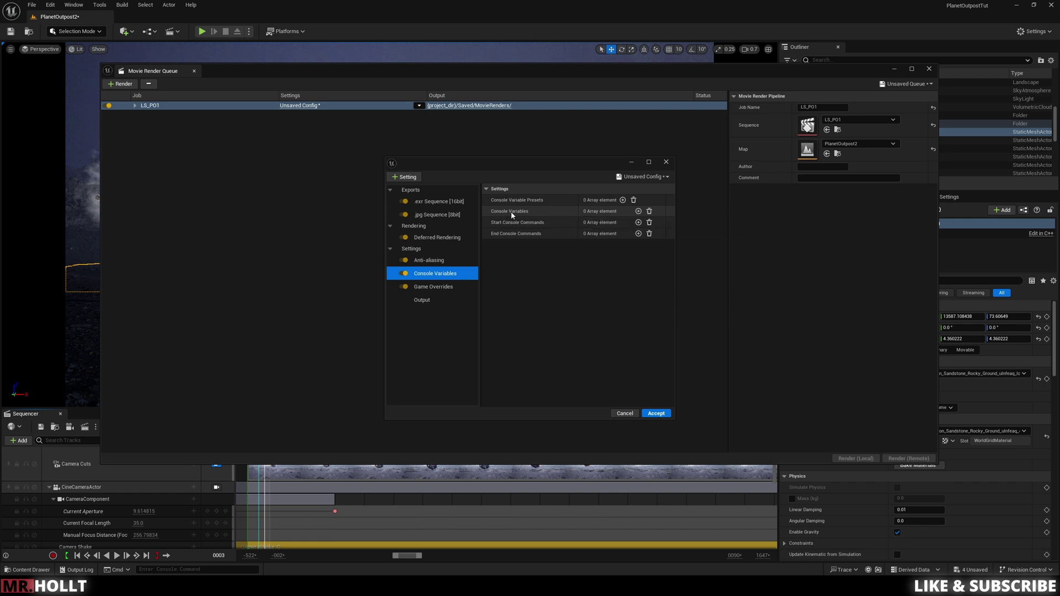
pyautogui.click(638, 211)
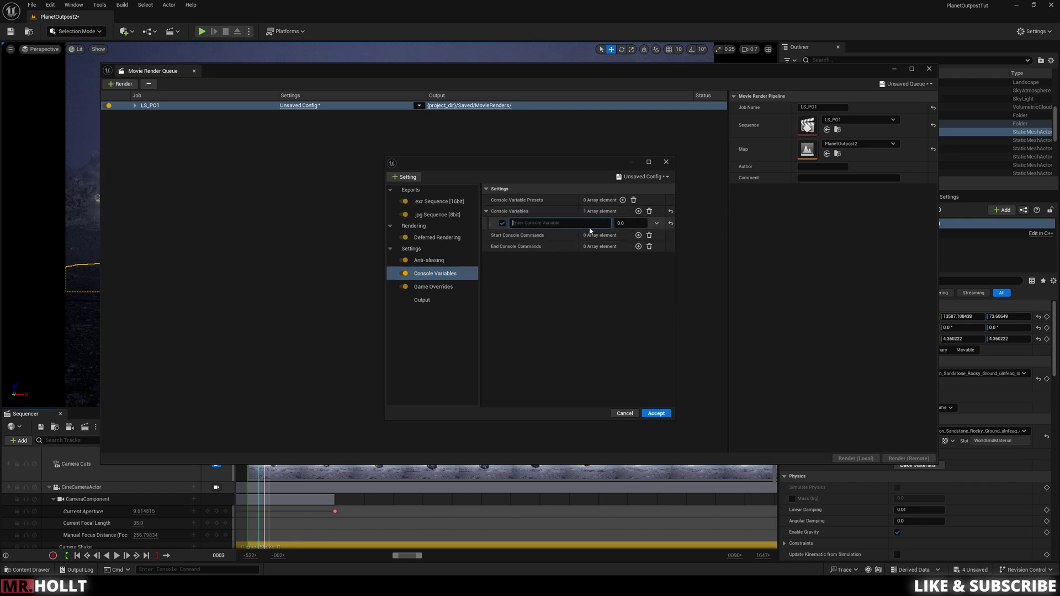
pyautogui.write('r.')
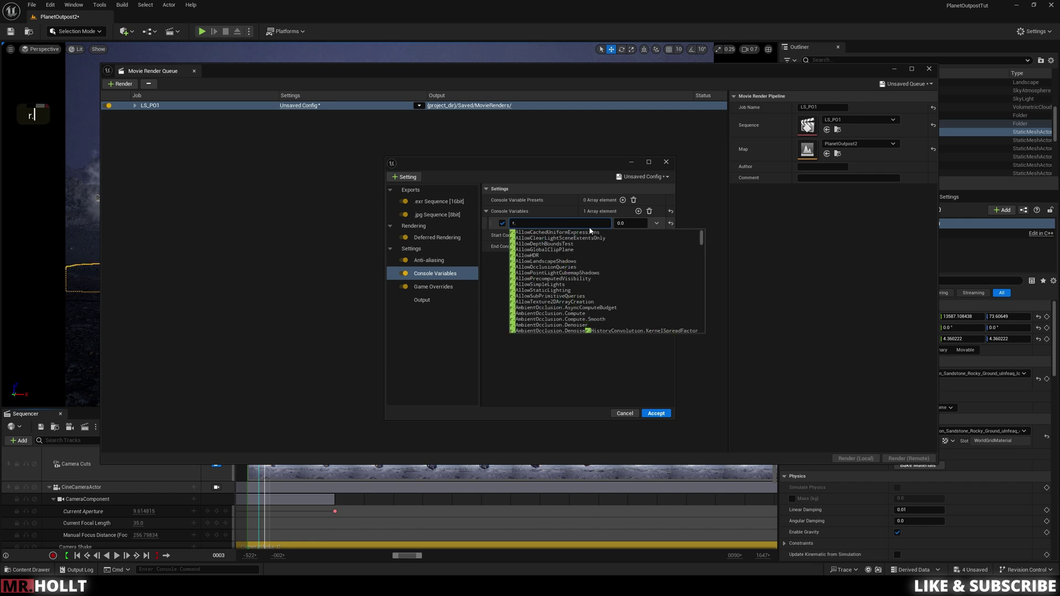
pyautogui.write('screen')
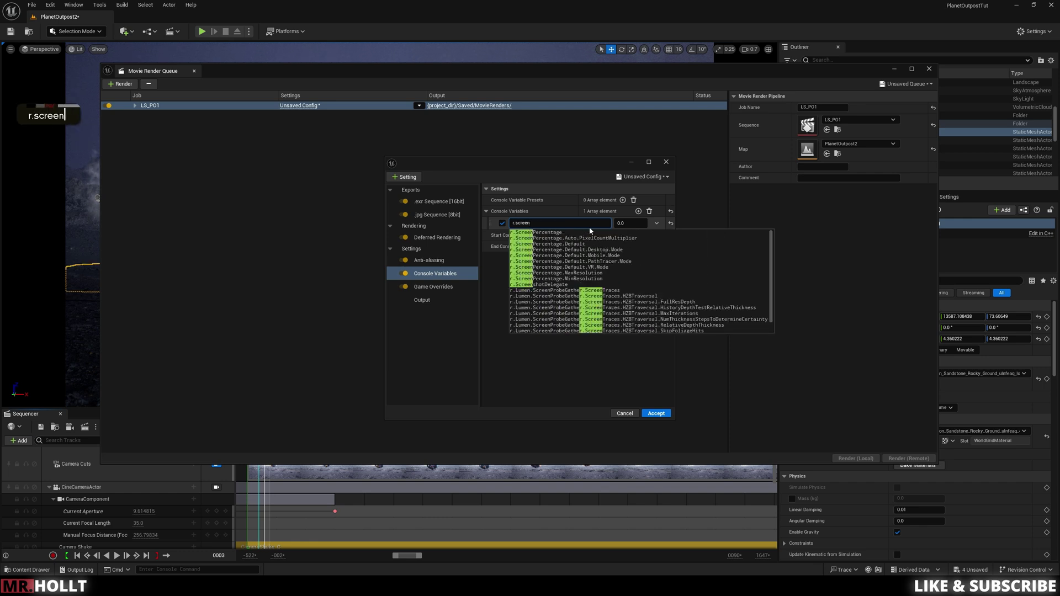
pyautogui.click(590, 231)
pyautogui.doubleClick(629, 222)
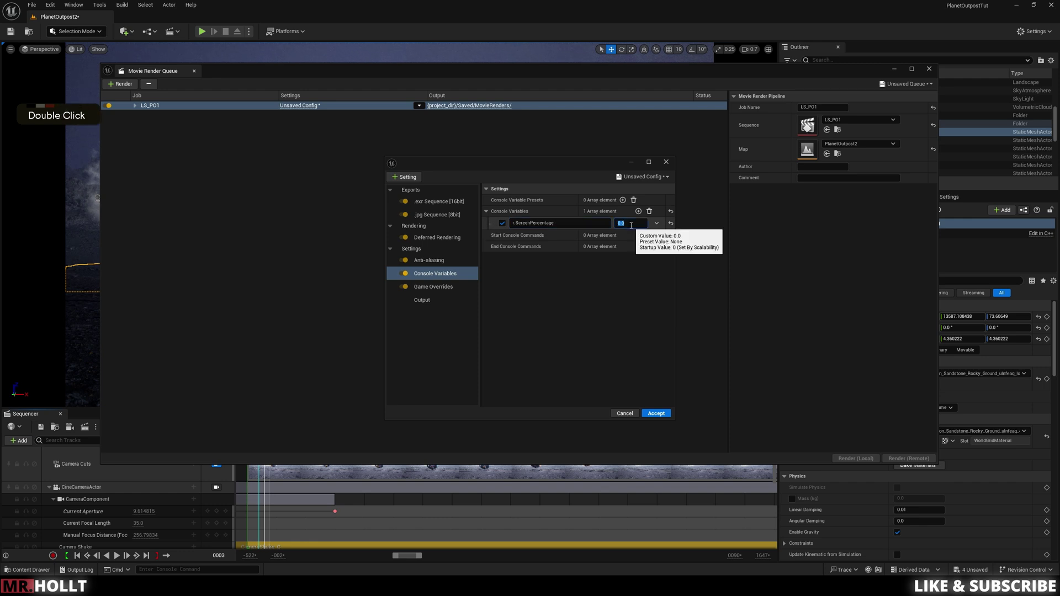
pyautogui.write('150')
pyautogui.press('Return')
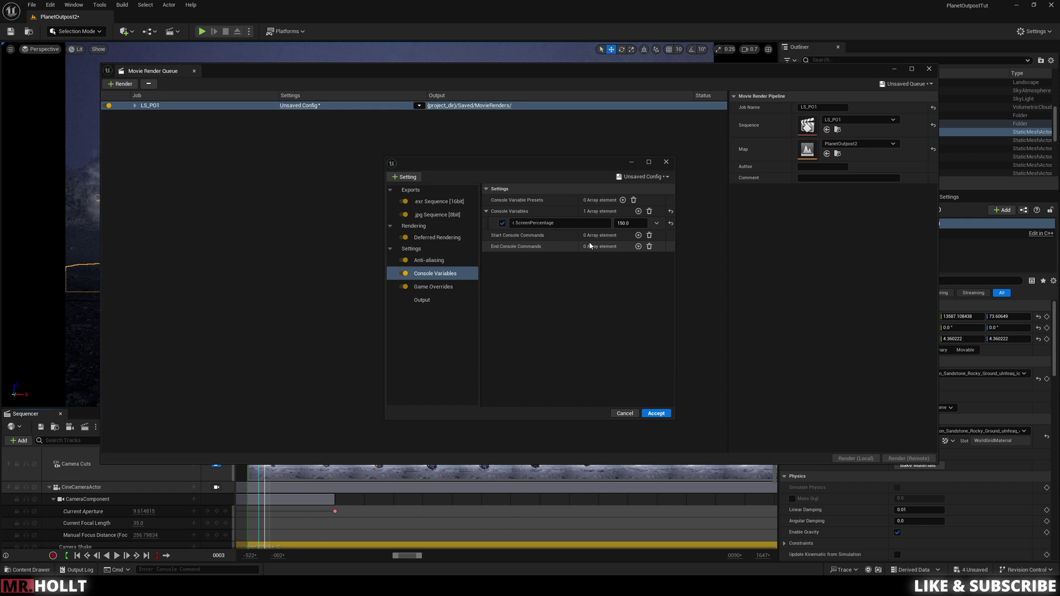
pyautogui.click(412, 287)
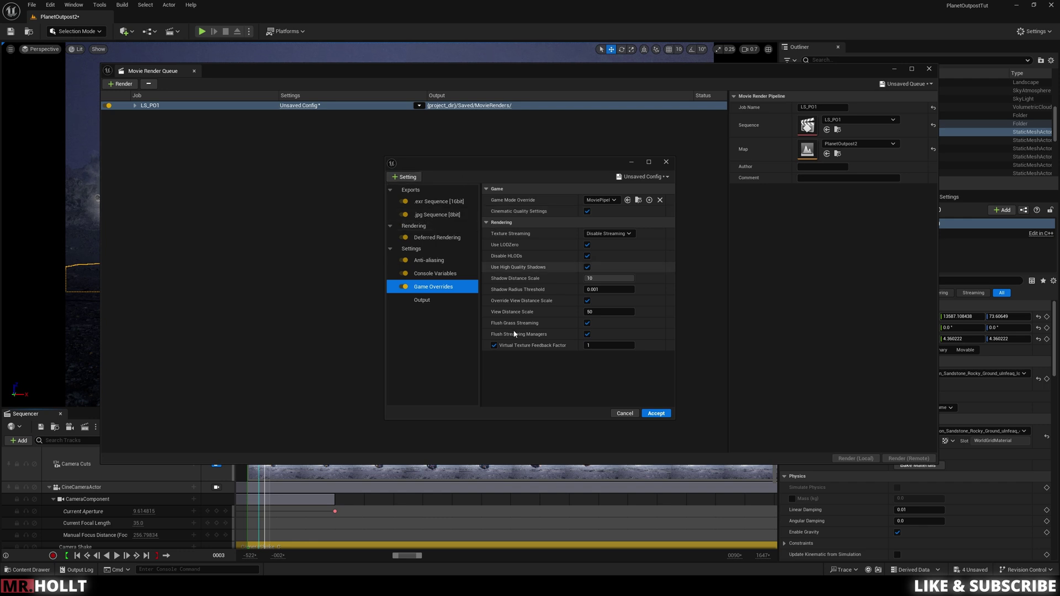
# Review the anti-aliasing, deferred rendering and EXR export settings before moving to Output
pyautogui.click(428, 262)
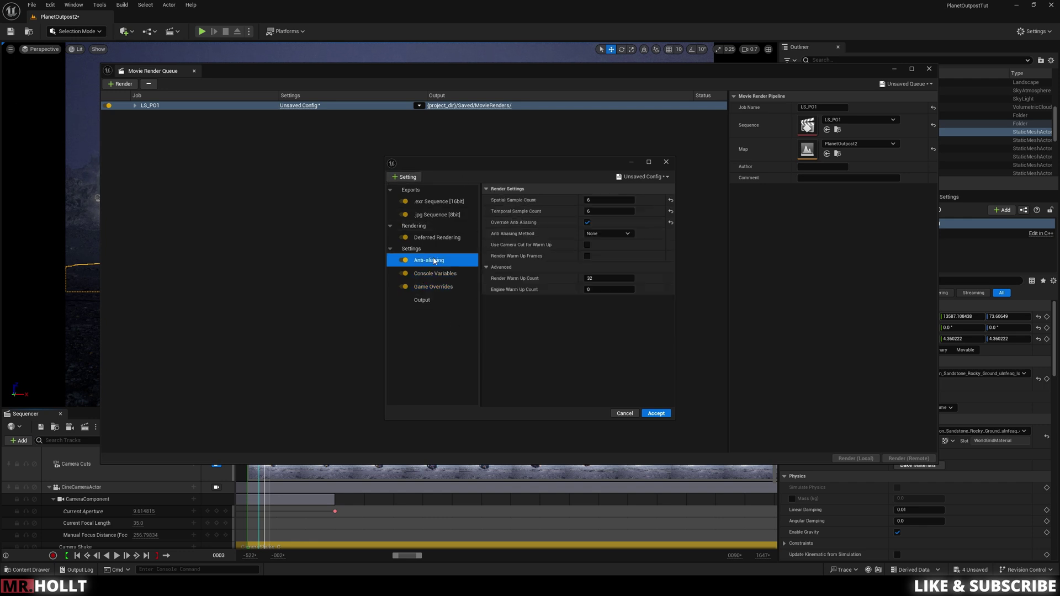
pyautogui.click(443, 237)
pyautogui.doubleClick(439, 201)
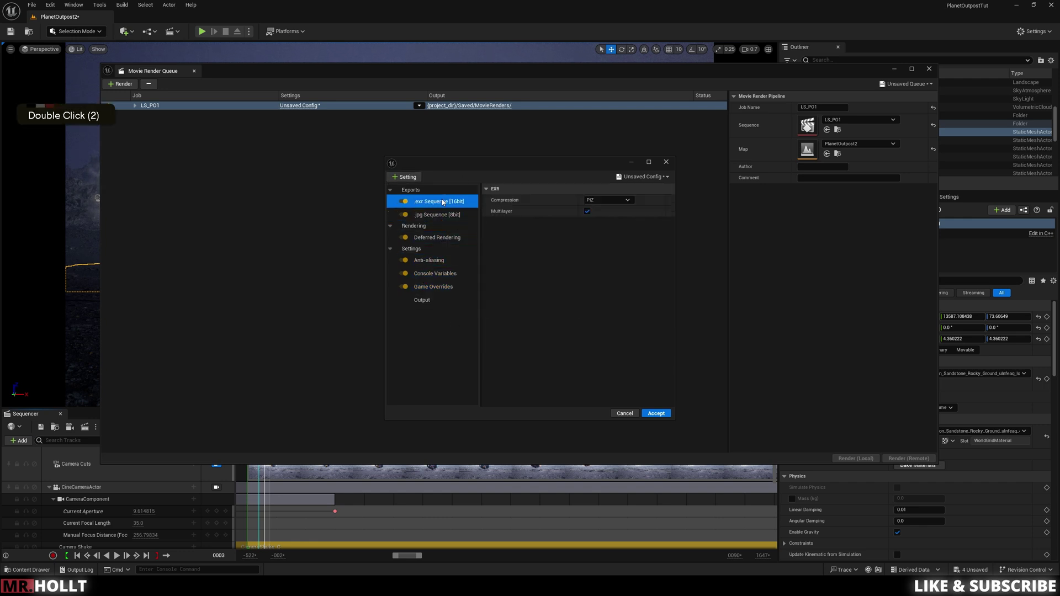
pyautogui.click(420, 300)
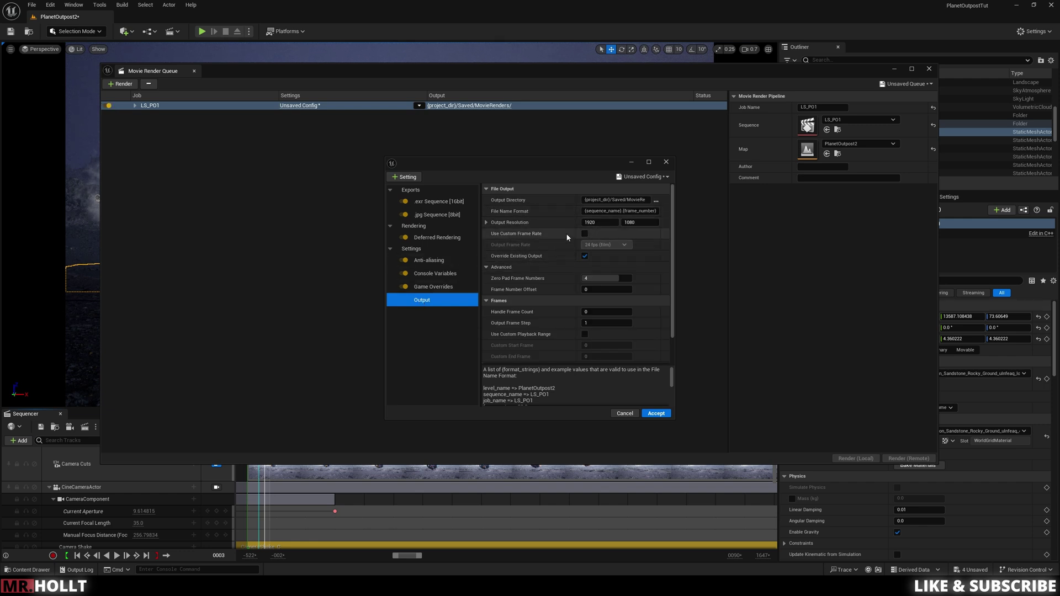
# Set the output resolution to 2560 x 1440 and accept the configuration
pyautogui.click(519, 222)
pyautogui.click(602, 222)
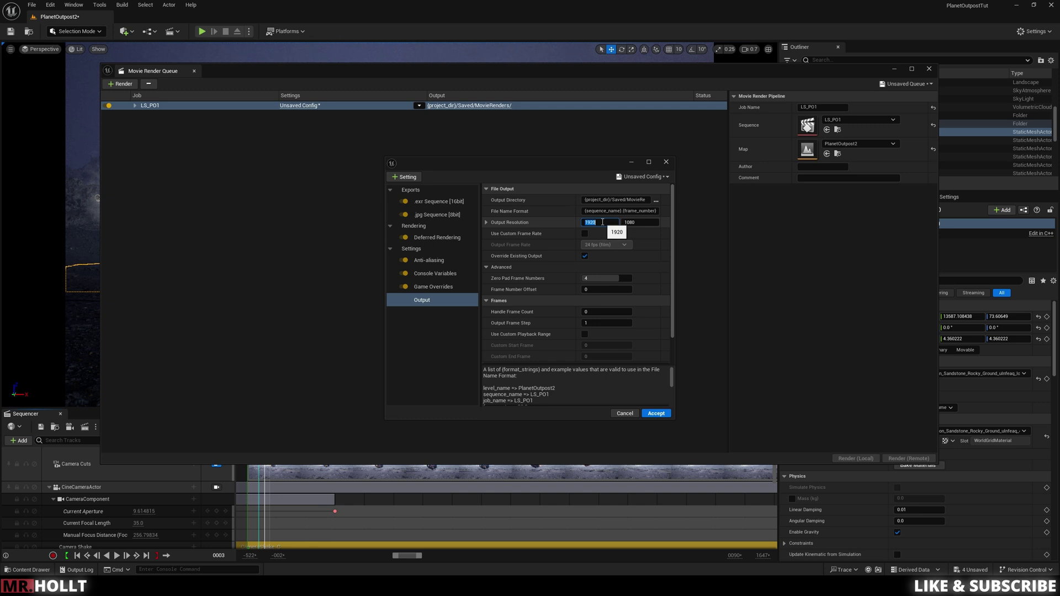
pyautogui.write('2560')
pyautogui.click(651, 221)
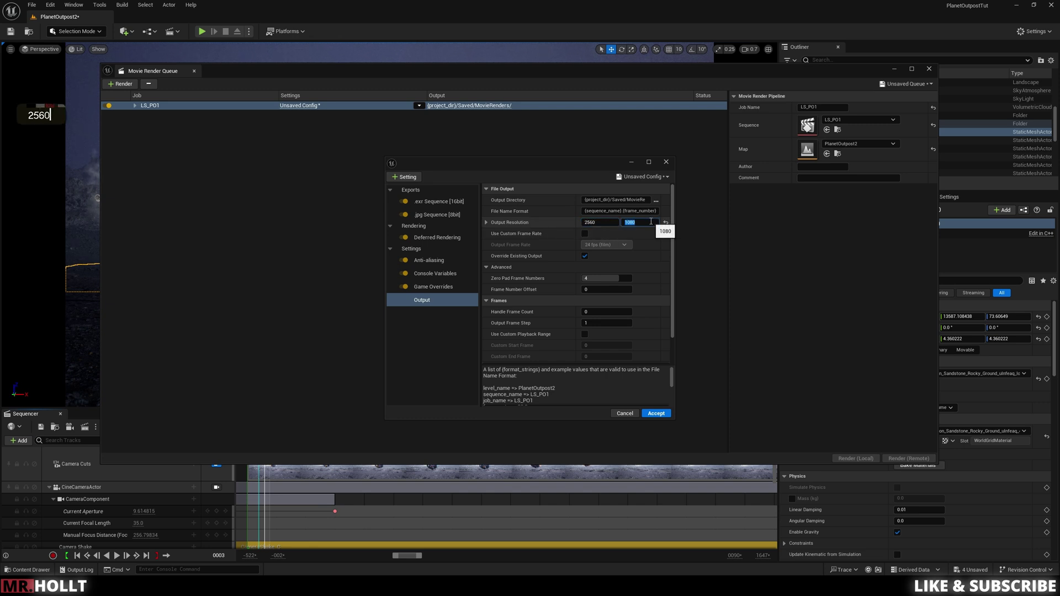
pyautogui.write('1440')
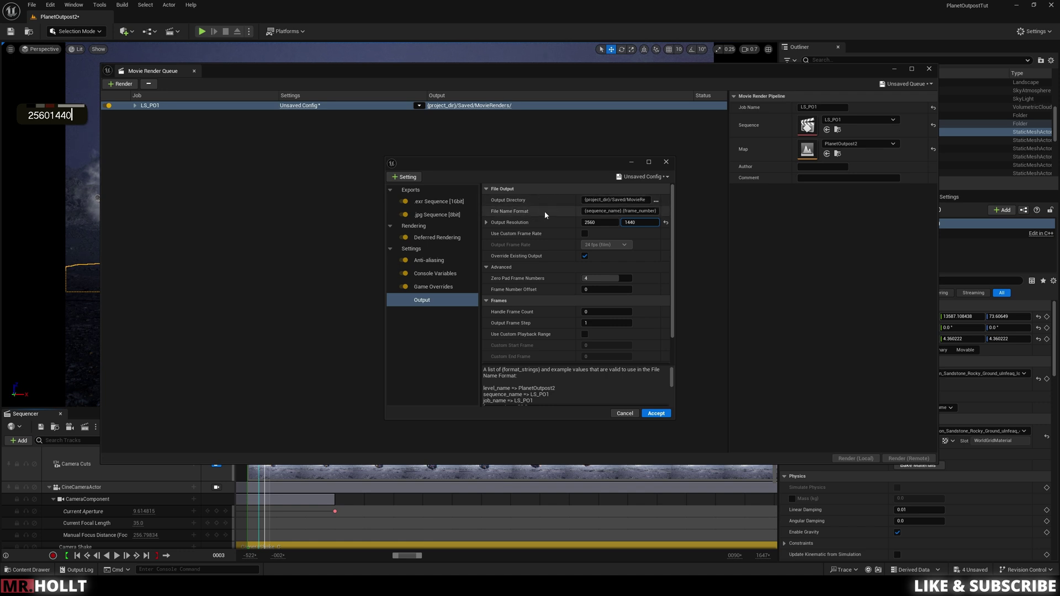
pyautogui.click(669, 414)
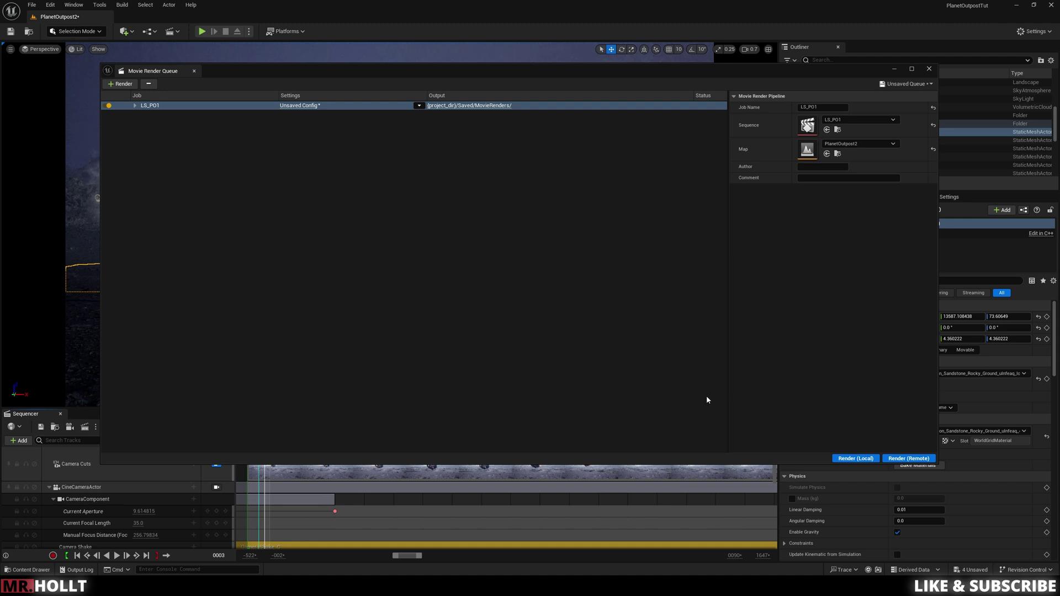
# Start a local render of the LS_PO1 queue with Render (Local)
pyautogui.click(850, 460)
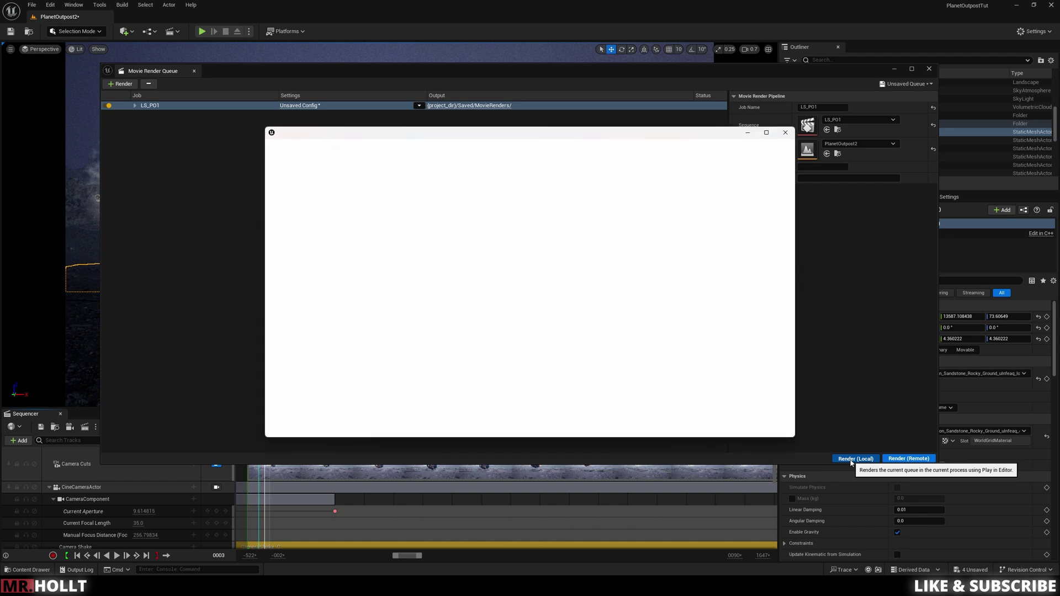